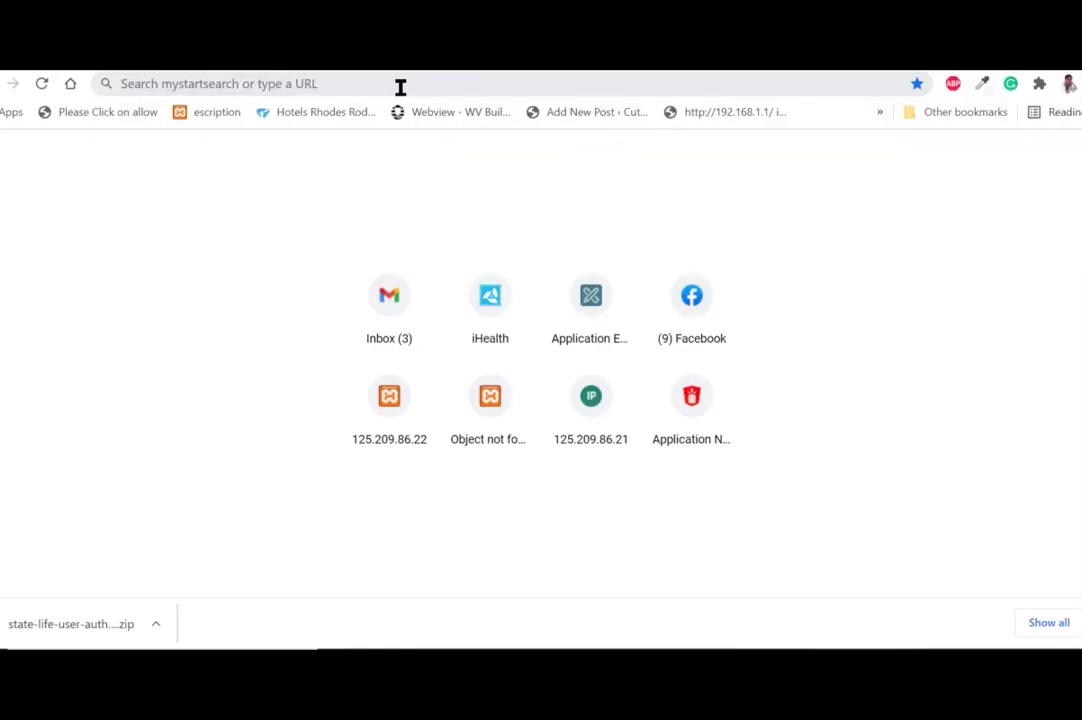
# Open the shared Google Drive link to state-life-user-authentication.zip.
pyautogui.click(400, 87)
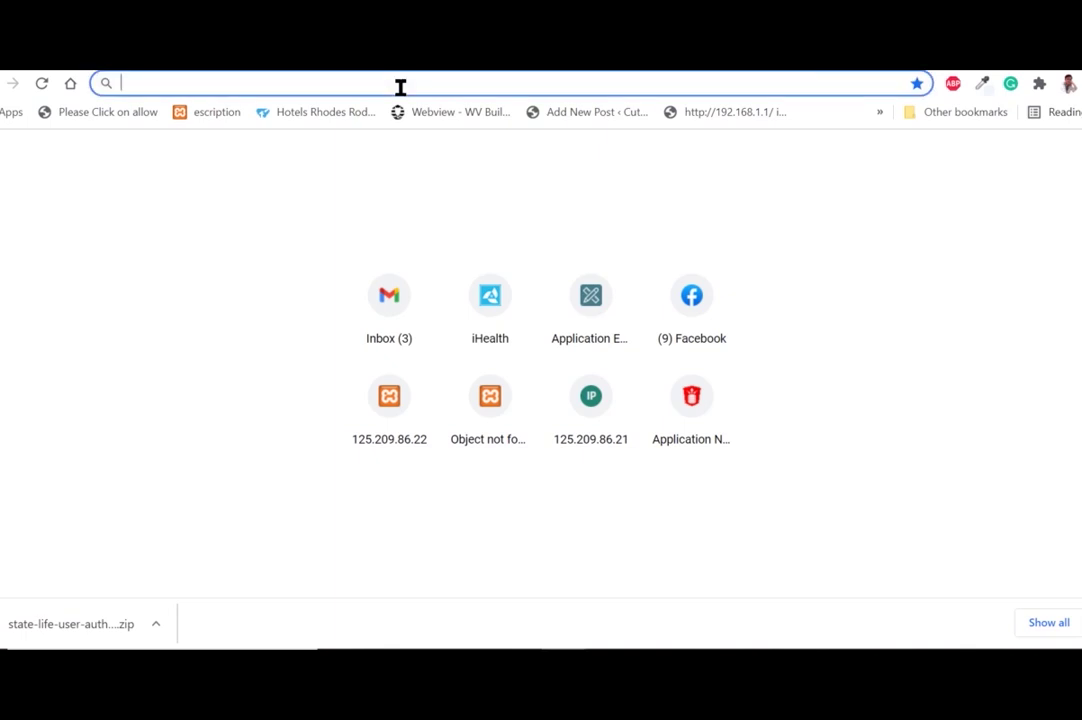
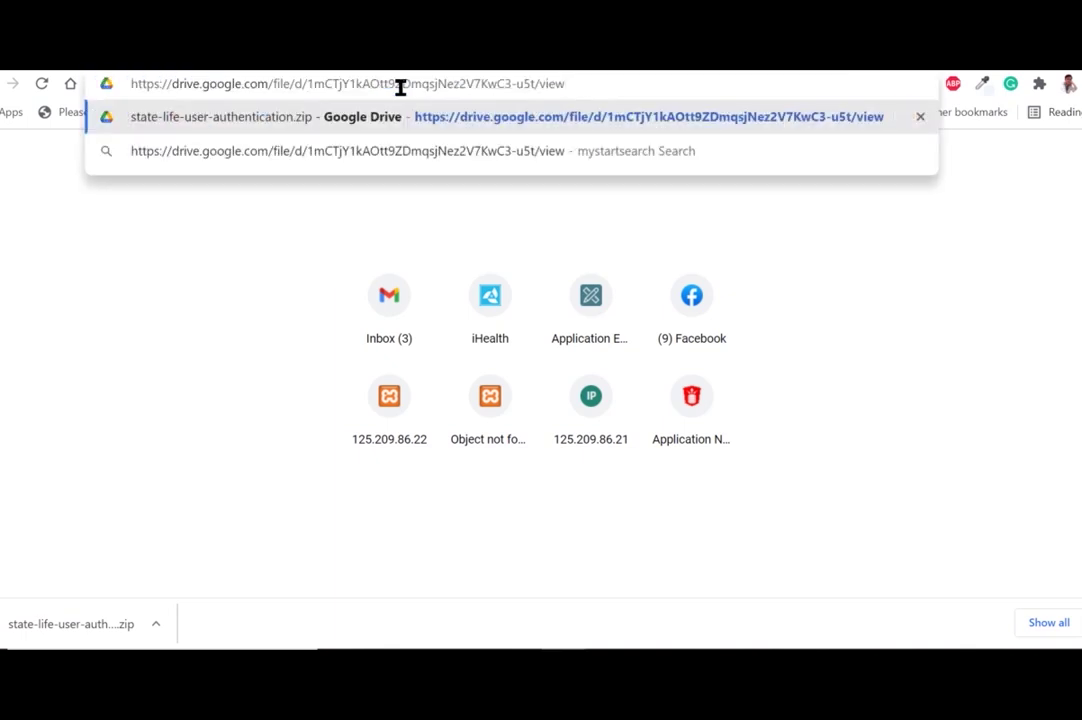
pyautogui.press('Return')
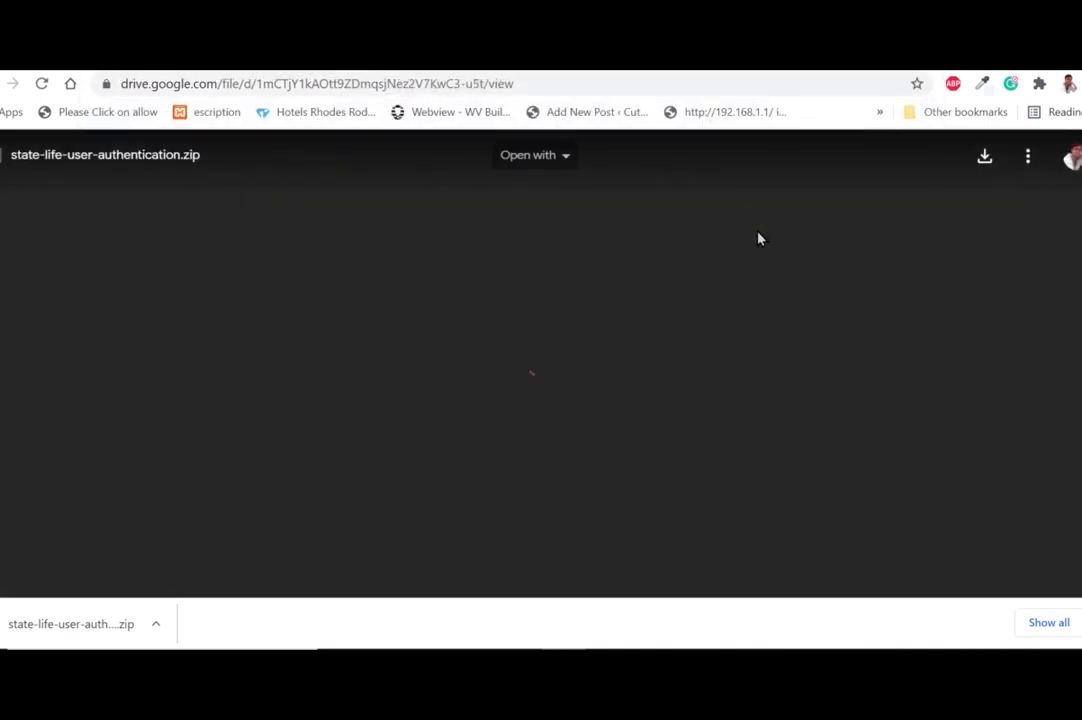
# Download the zip from Drive and bring up the in-progress download's options.
pyautogui.click(984, 158)
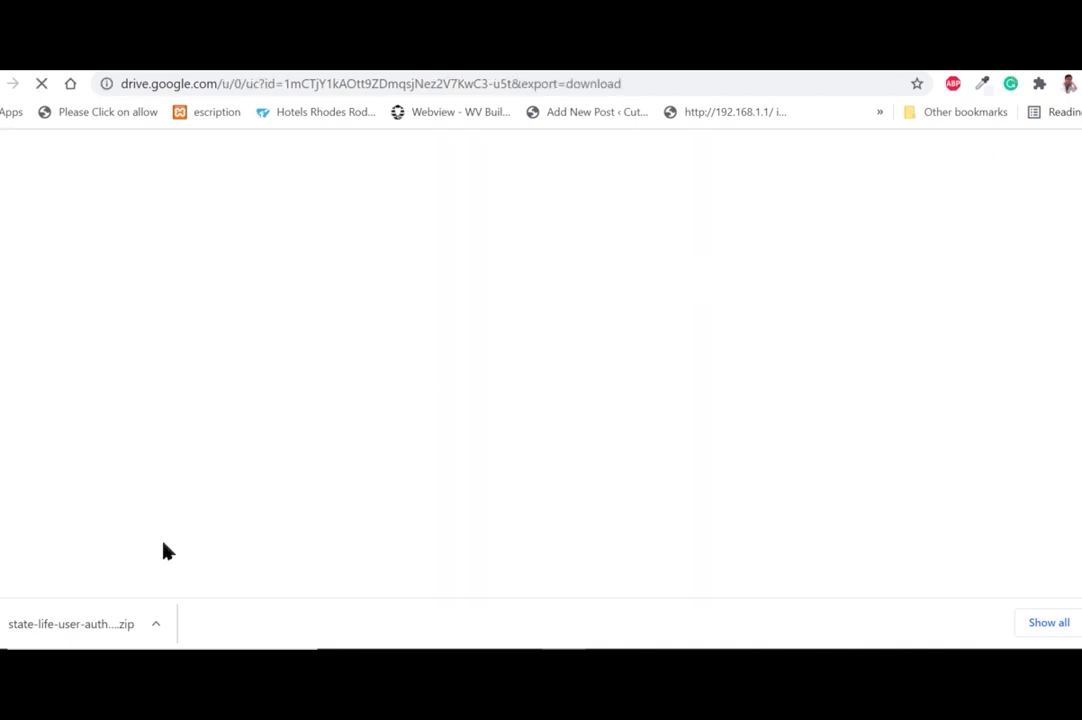
pyautogui.click(157, 628)
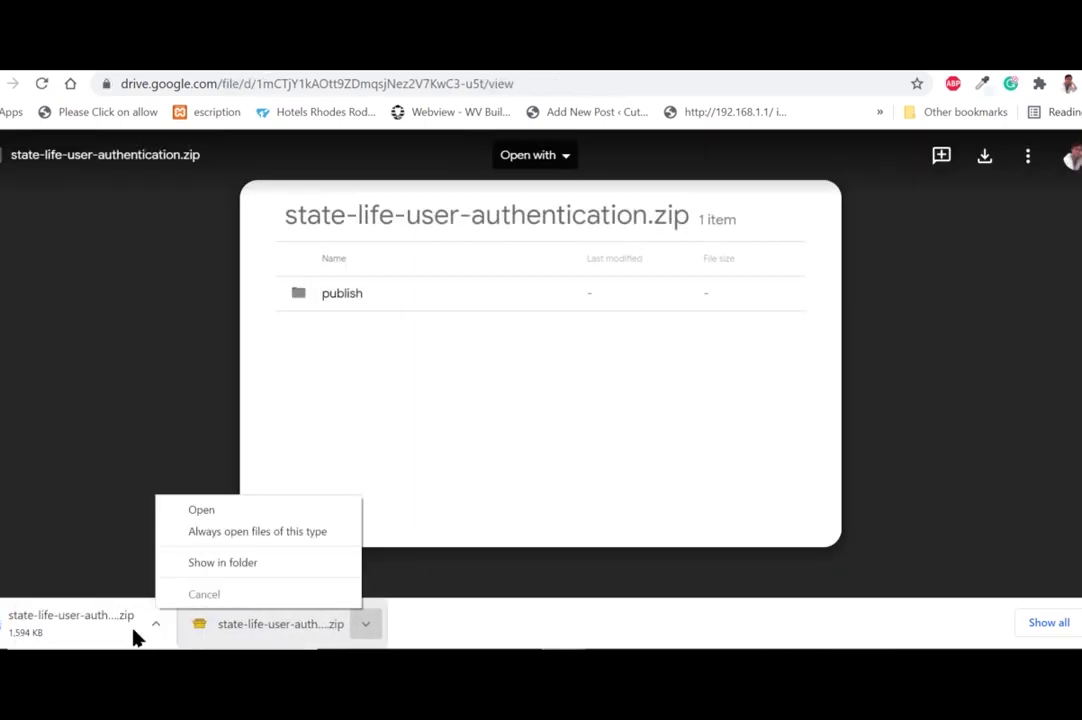
pyautogui.click(89, 553)
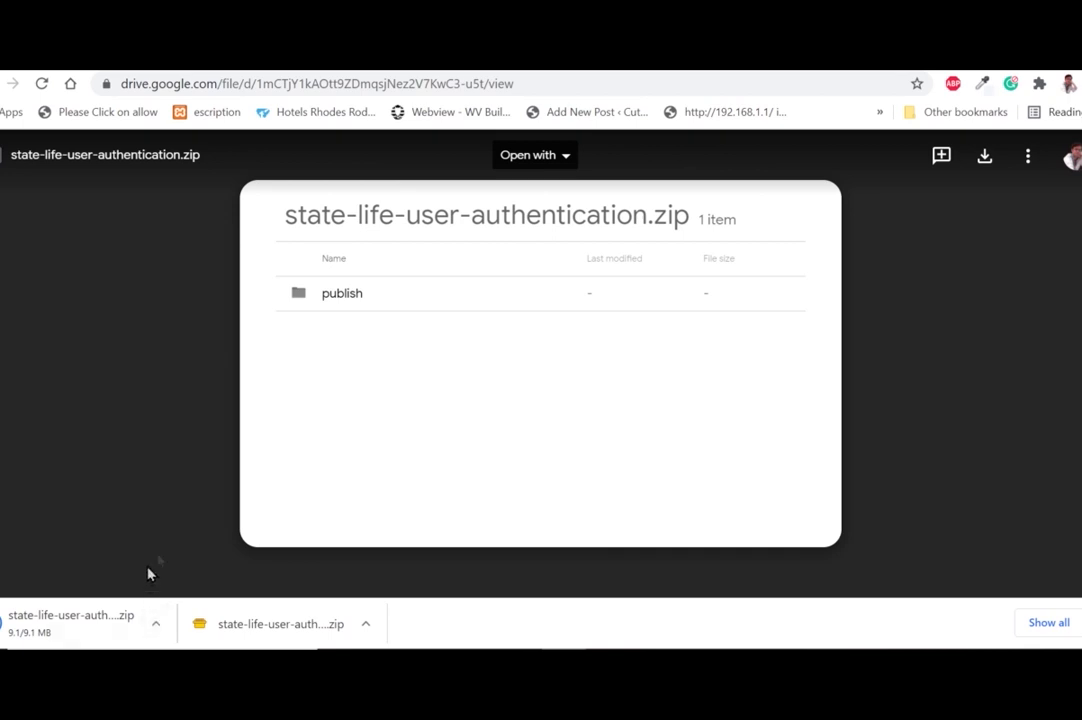
pyautogui.click(158, 627)
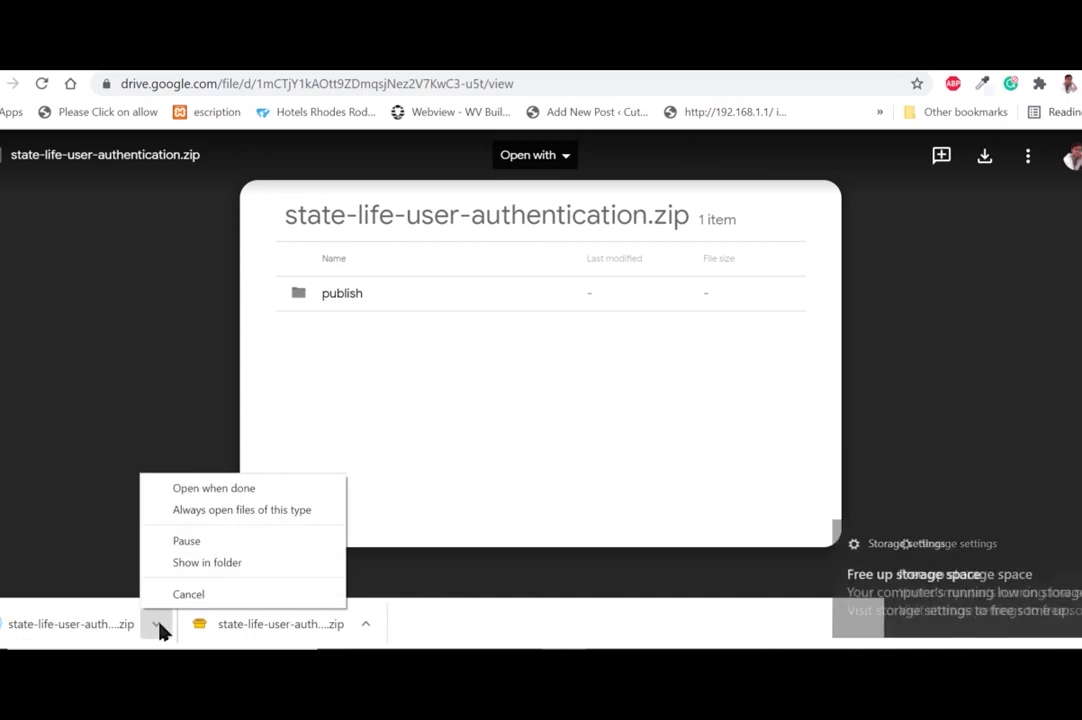
# Extract state-life-user-authentication (3).zip into Downloads with PeaZip and open the publish folder.
pyautogui.click(238, 570)
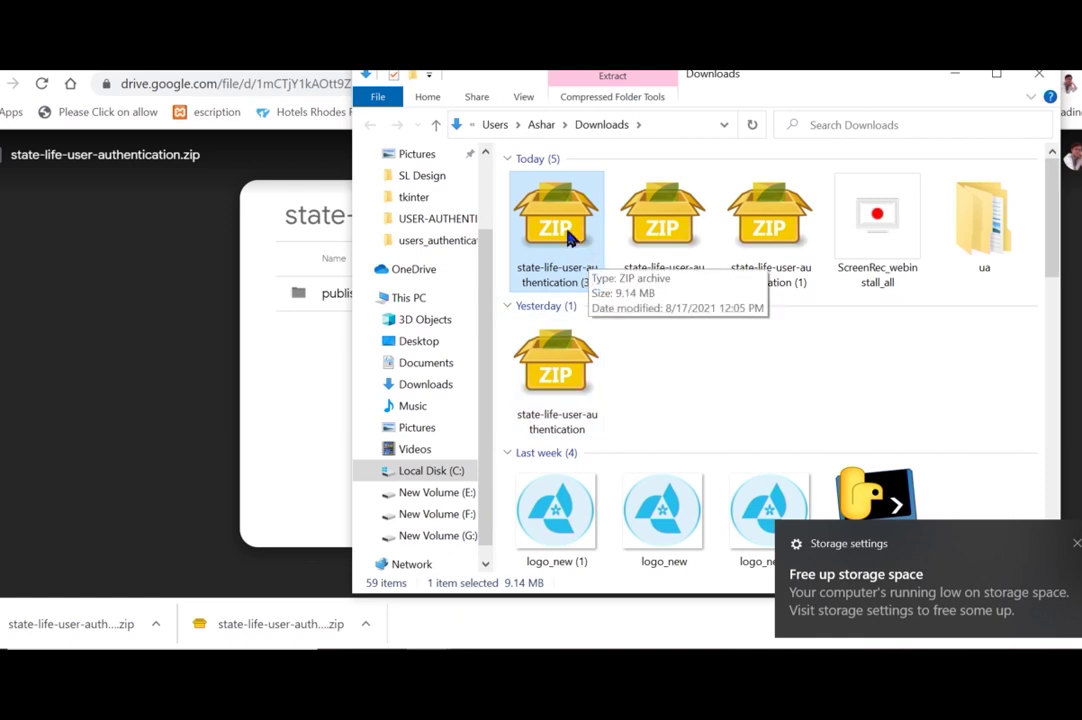
pyautogui.rightClick(567, 236)
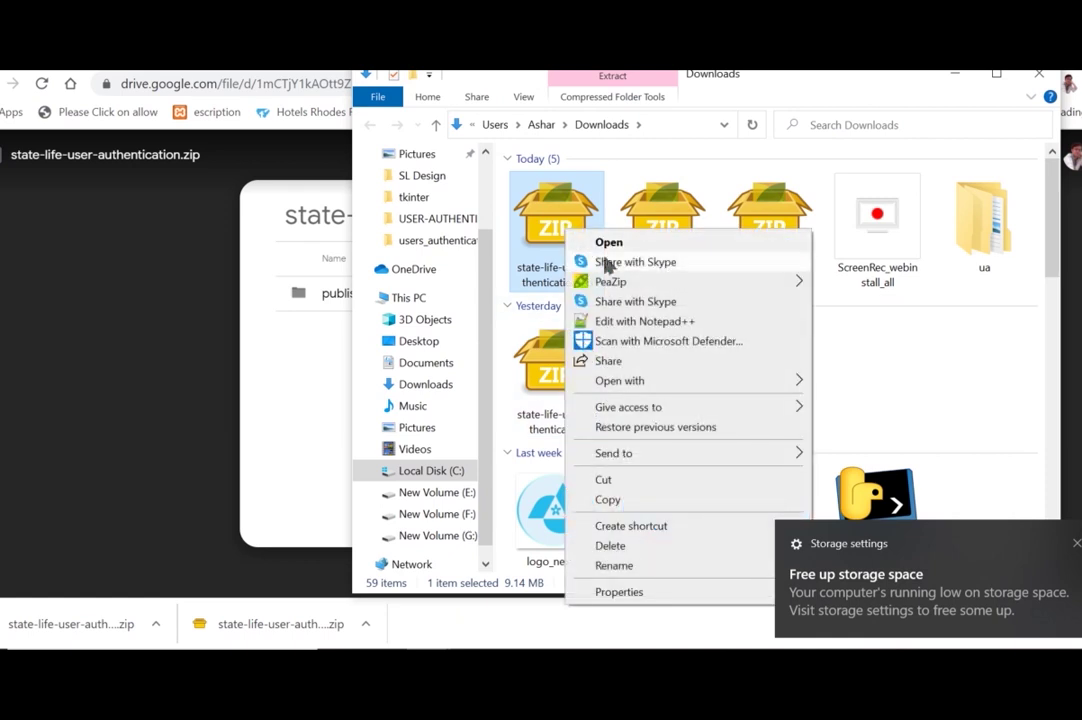
pyautogui.moveTo(790, 285)
pyautogui.click(858, 304)
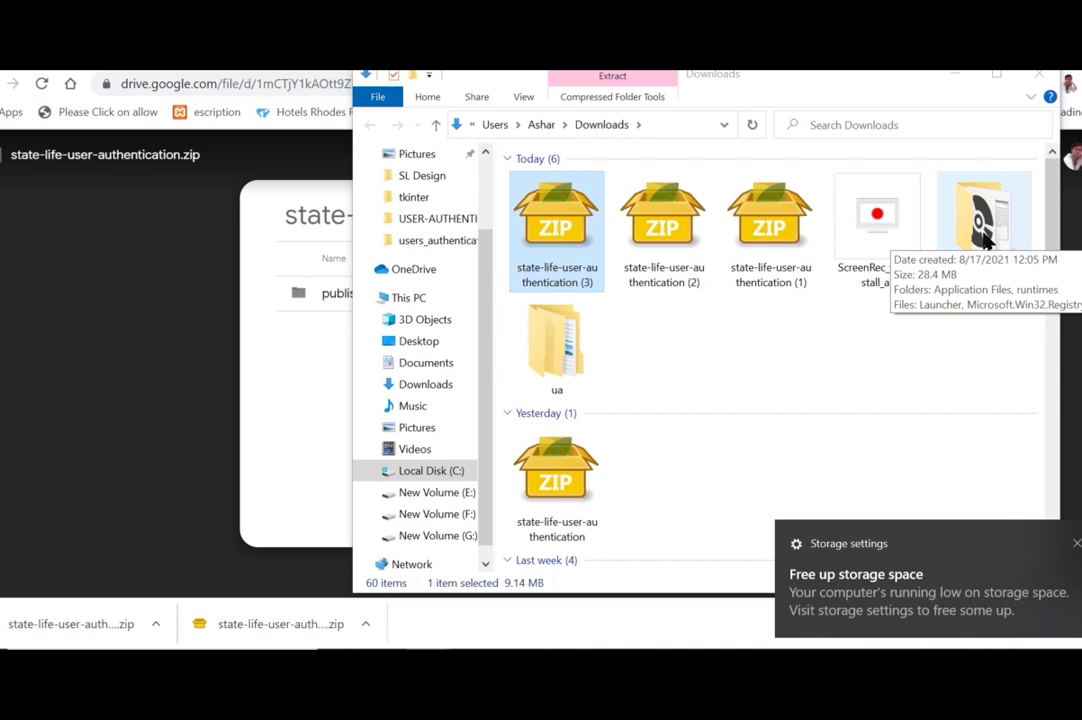
pyautogui.doubleClick(985, 235)
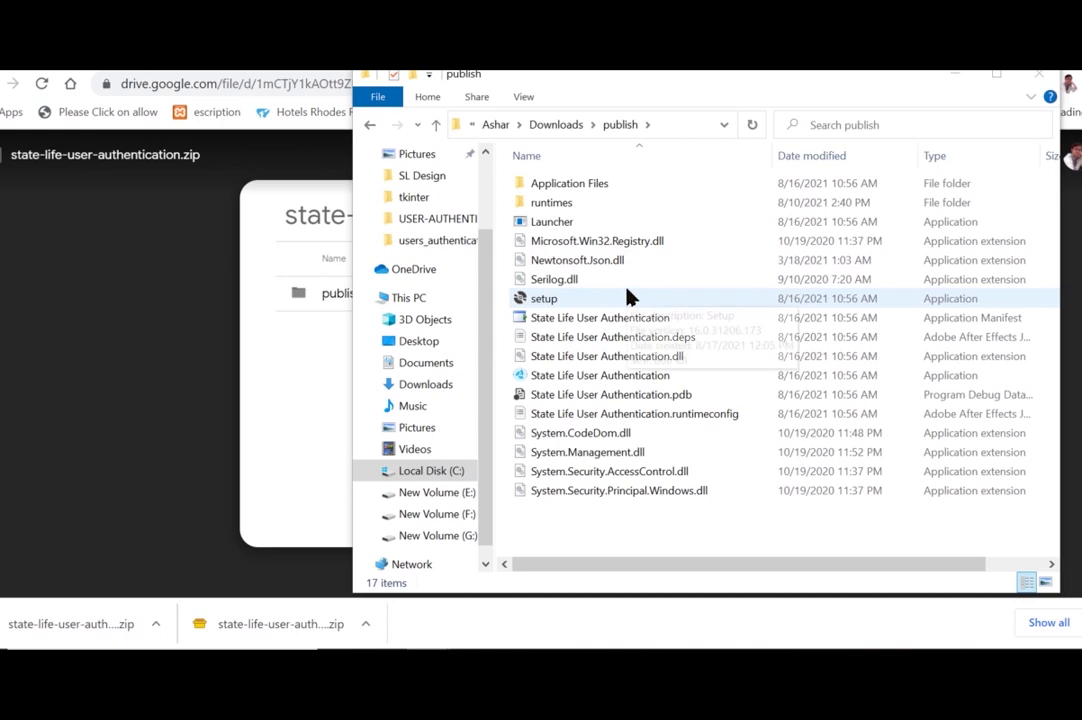
# Run the publish folder's setup and confirm installing State Life User Authentication.
pyautogui.doubleClick(550, 300)
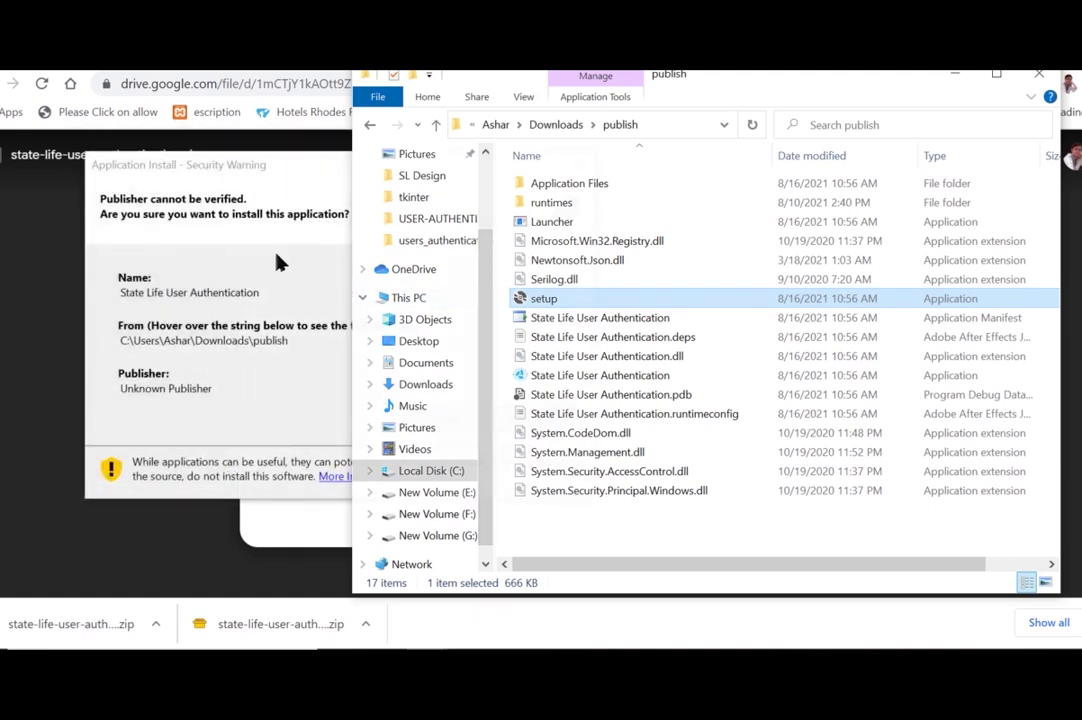
pyautogui.click(280, 260)
pyautogui.click(450, 420)
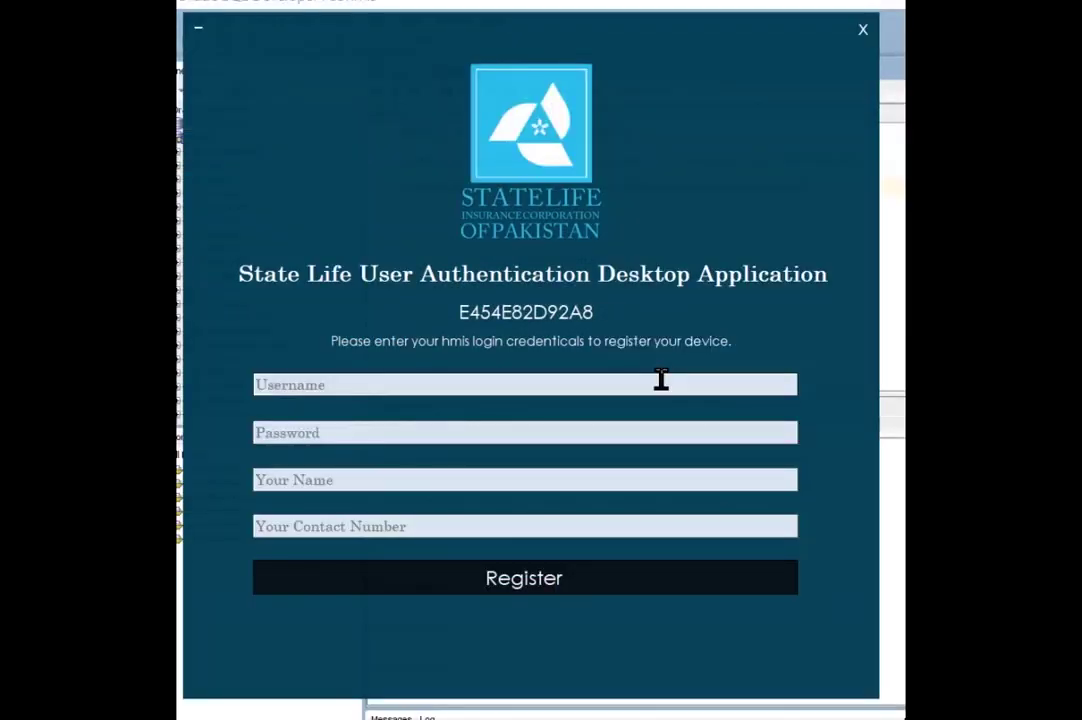
# Enter the HMIS username and account password in the registration form.
pyautogui.click(661, 378)
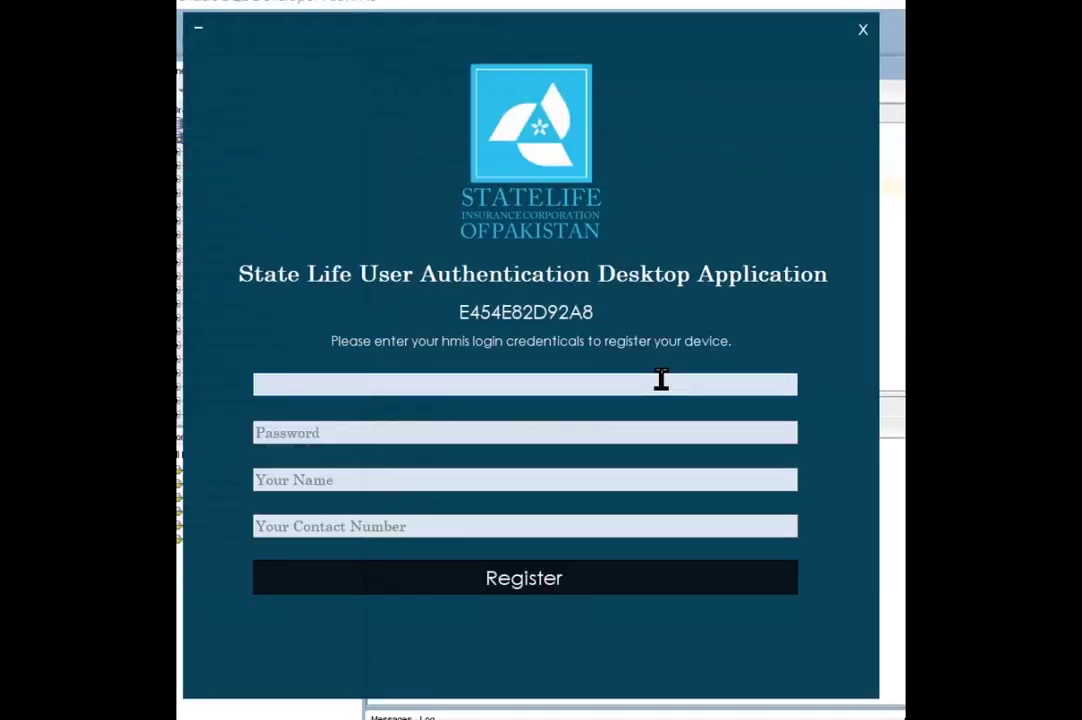
pyautogui.write('ntest')
pyautogui.click(614, 433)
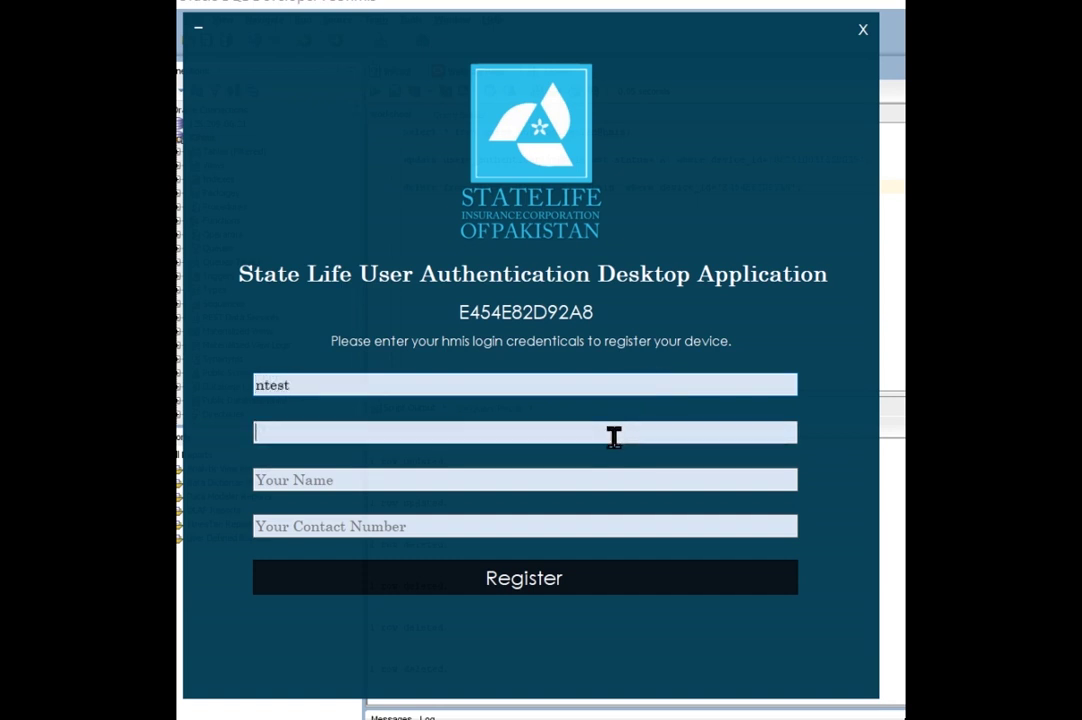
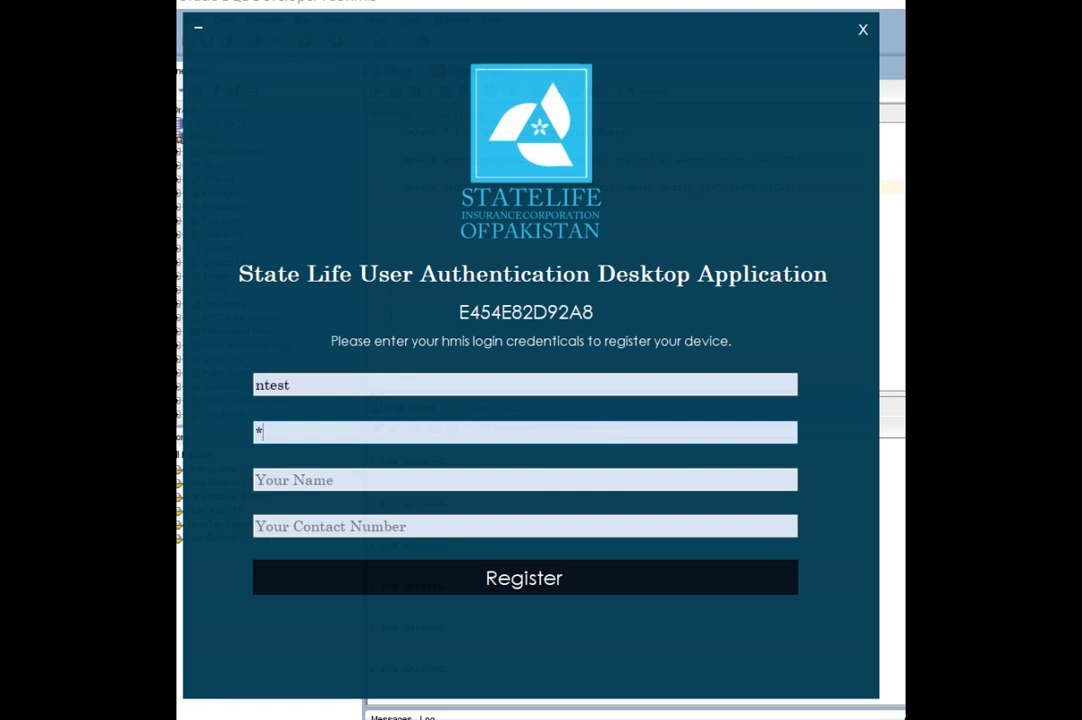
pyautogui.press('capslock')
# Fill in the user's name and mobile number, then submit the registration.
pyautogui.click(572, 483)
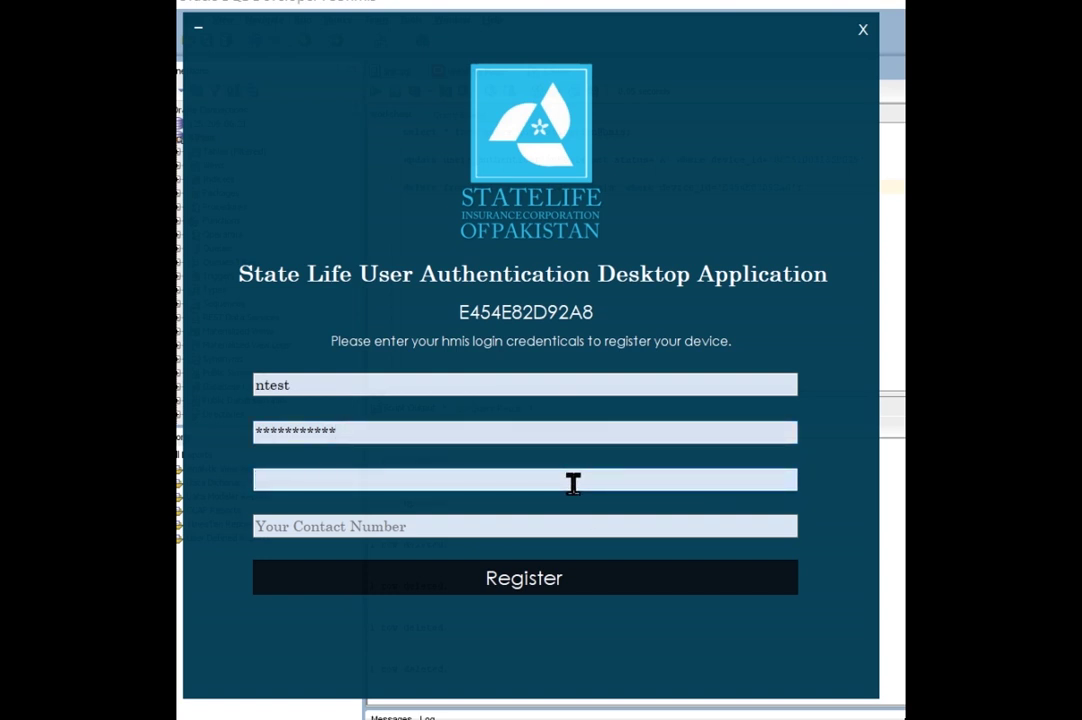
pyautogui.write('zAIN')
pyautogui.press('BackSpace')
pyautogui.press('BackSpace')
pyautogui.press('BackSpace')
pyautogui.press('BackSpace')
pyautogui.write('ZAIN')
pyautogui.click(553, 527)
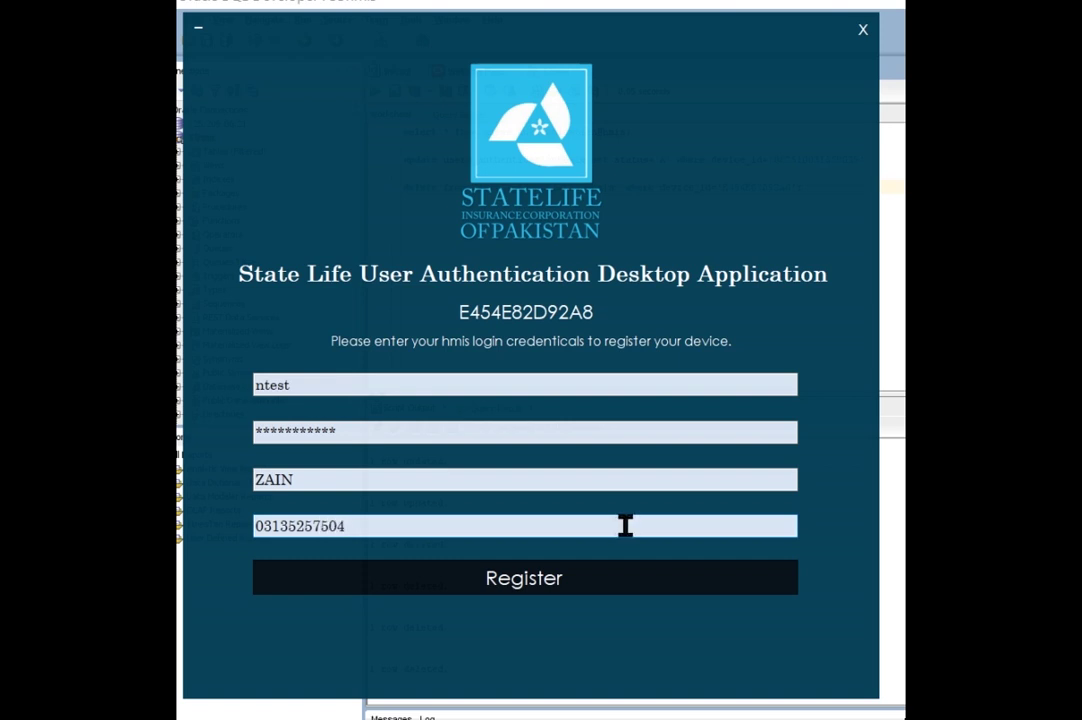
pyautogui.click(571, 588)
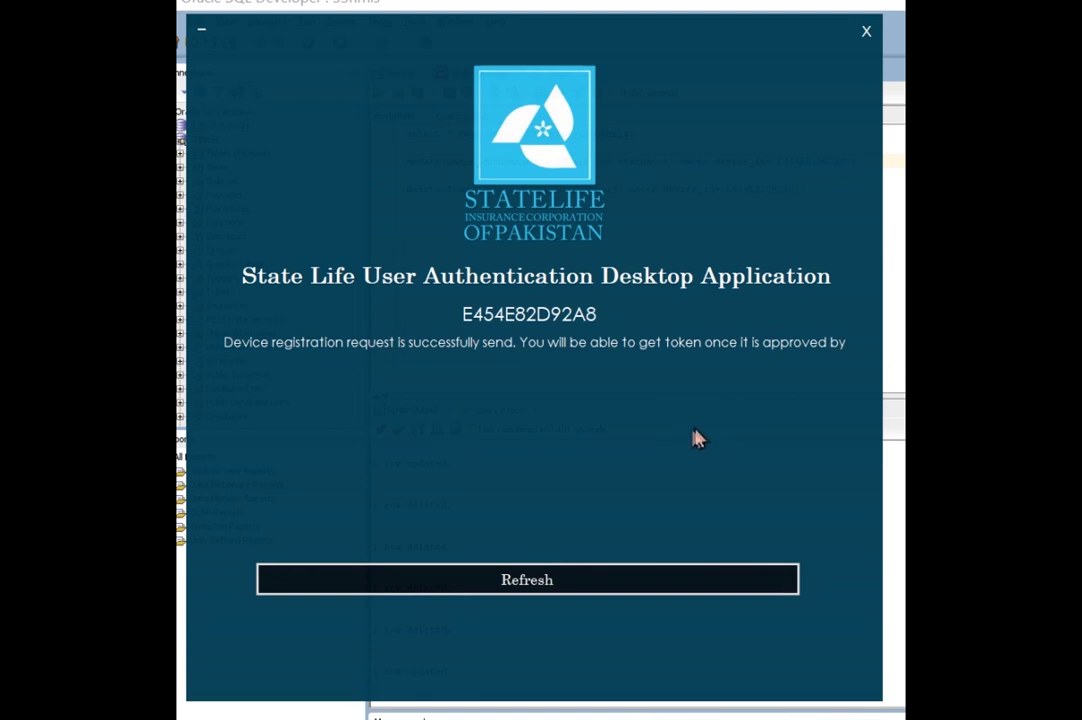
# Refresh the app to display the issued login token and its expiry countdown.
pyautogui.click(657, 587)
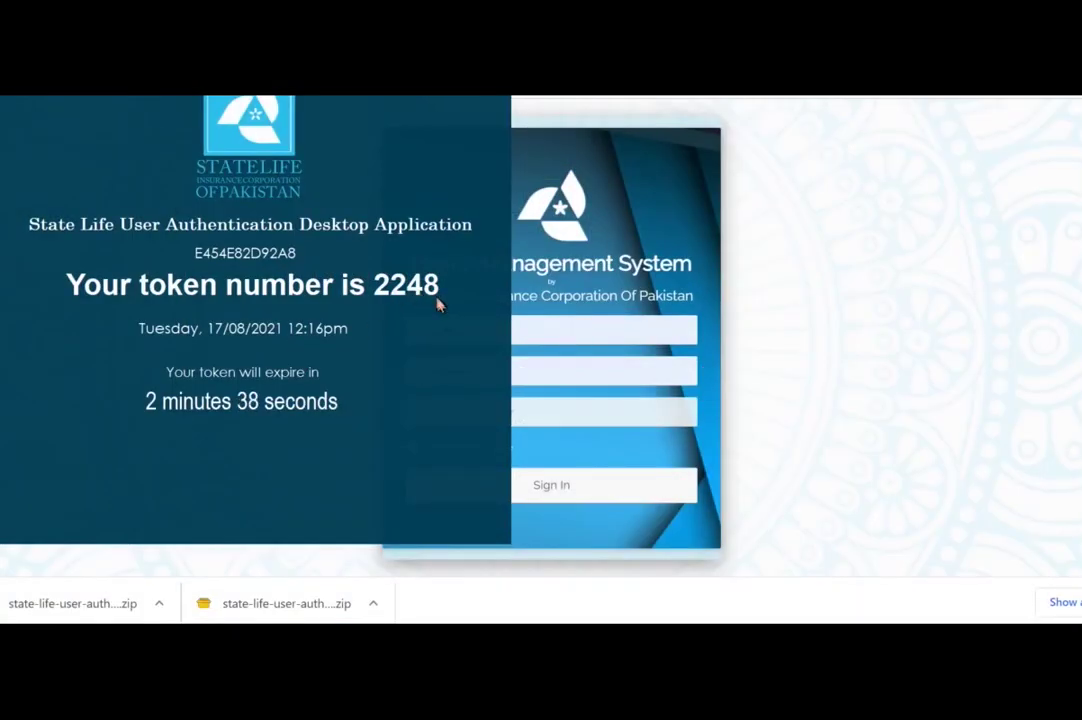
# Sign in to Health Management System using the saved login and the issued token number.
pyautogui.click(609, 342)
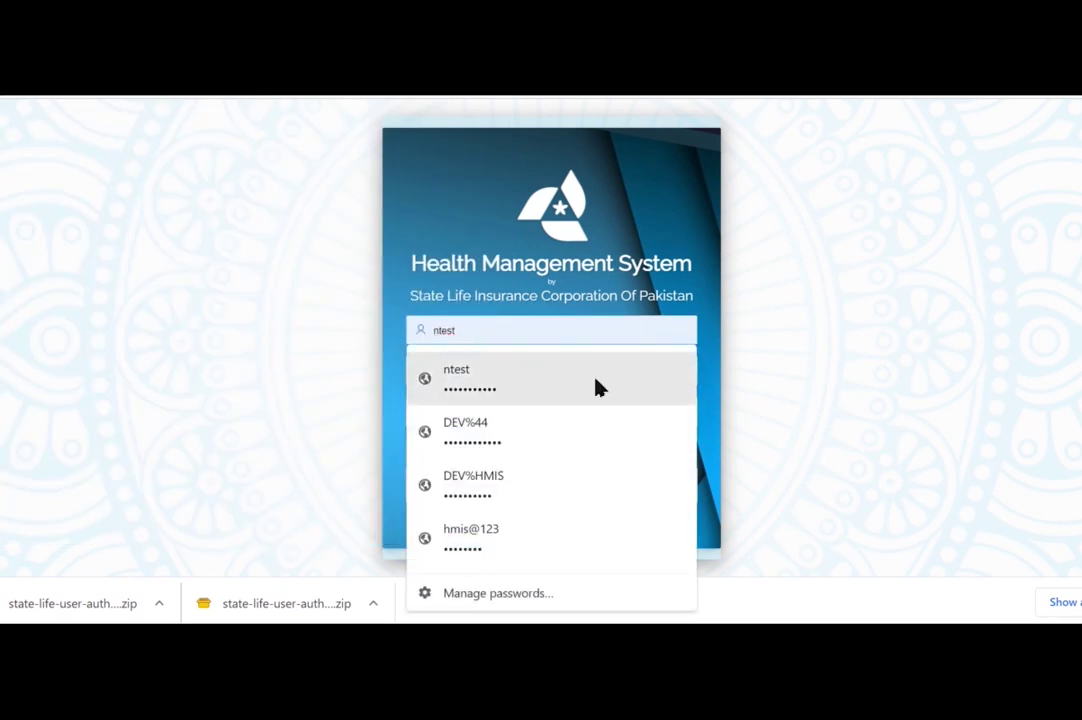
pyautogui.click(596, 385)
pyautogui.click(535, 411)
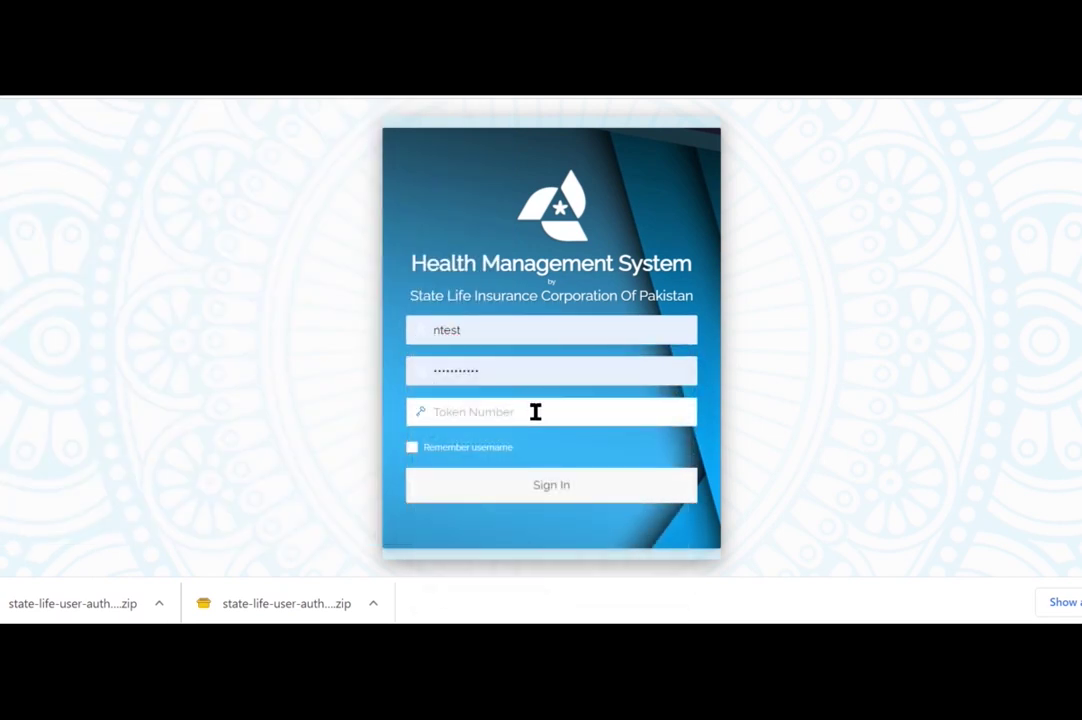
pyautogui.click(575, 487)
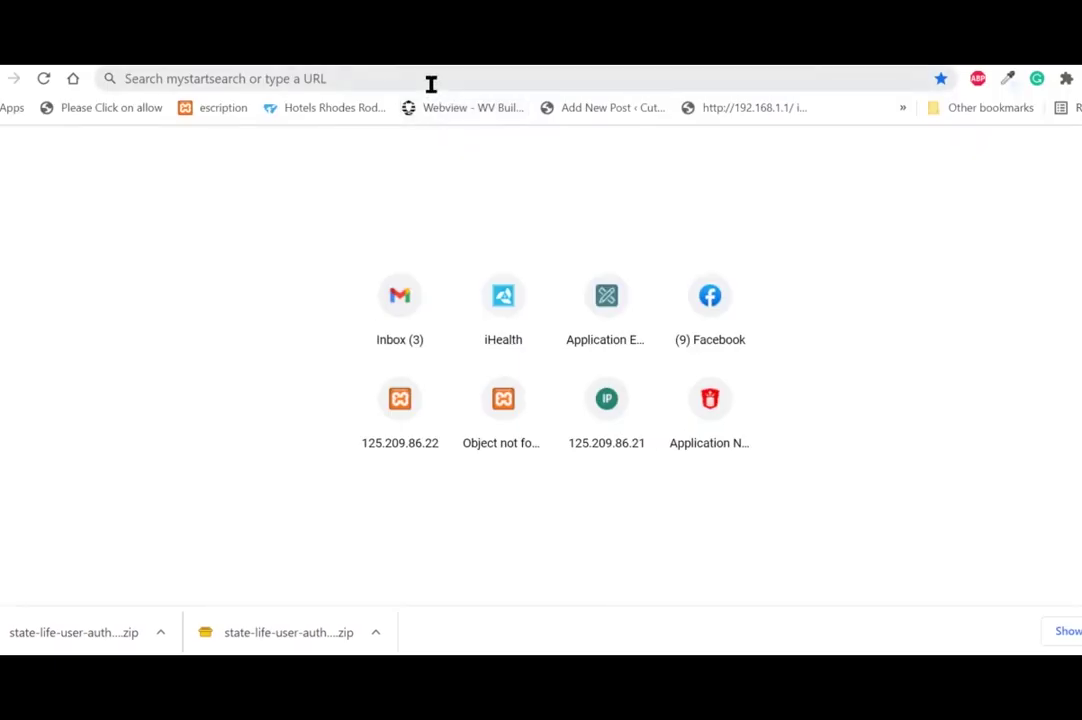
# Open the pasted Google Drive link to the APK file.
pyautogui.click(431, 79)
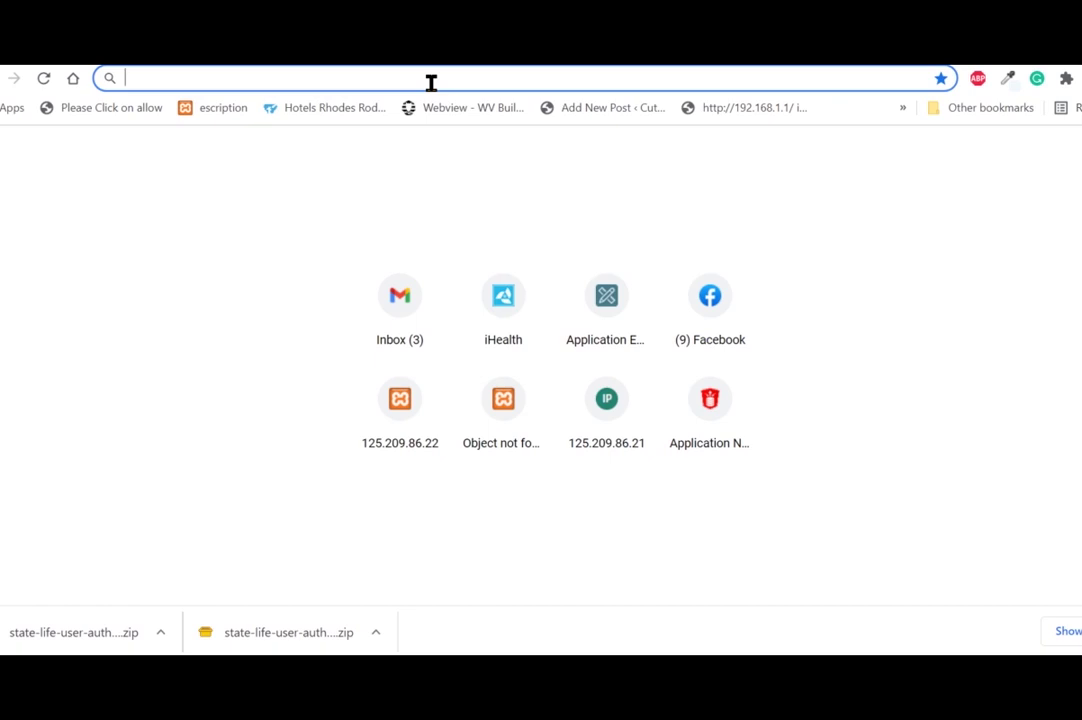
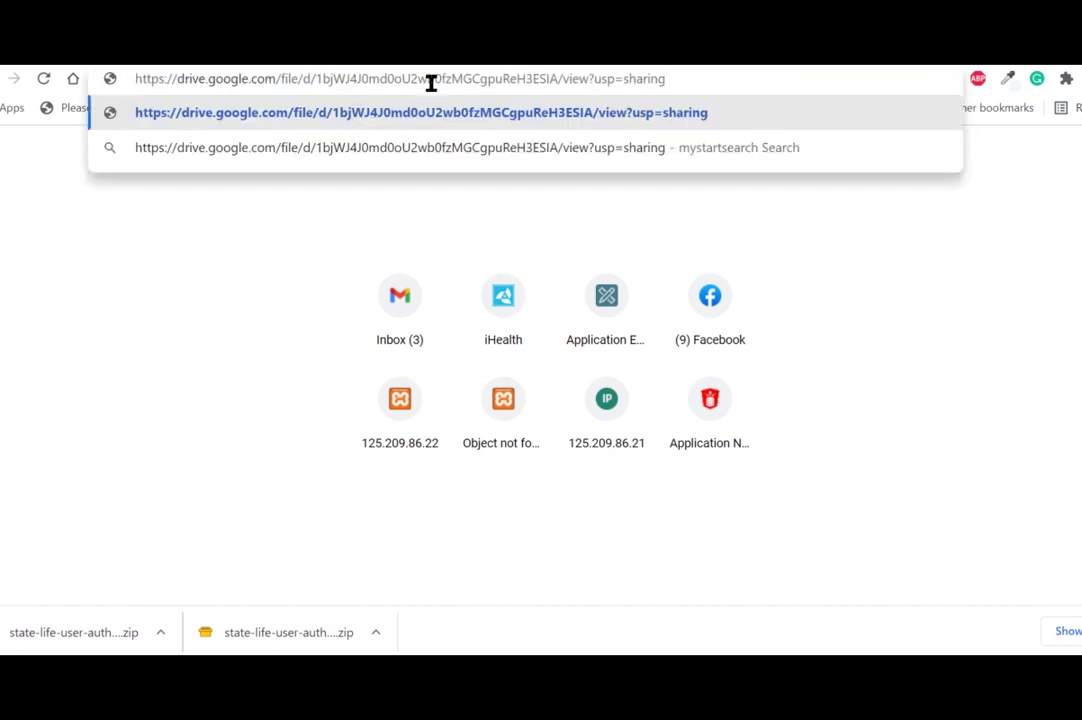
pyautogui.press('Return')
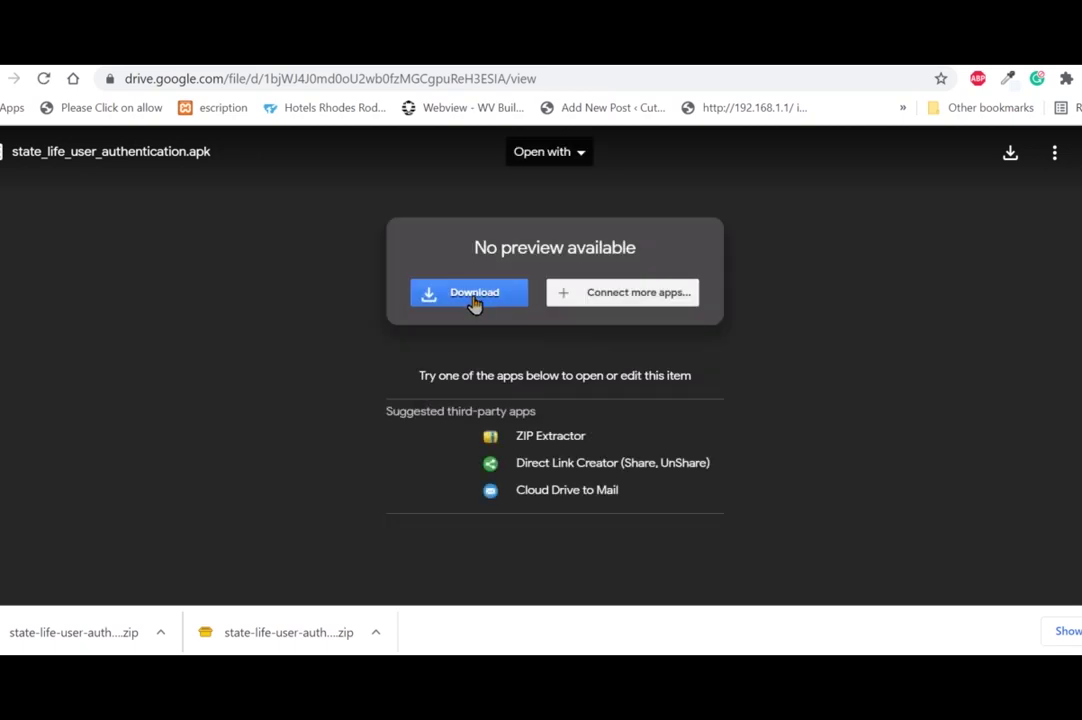
# Download state_life_user_authentication.apk despite the scan warning and show it in Downloads.
pyautogui.click(475, 300)
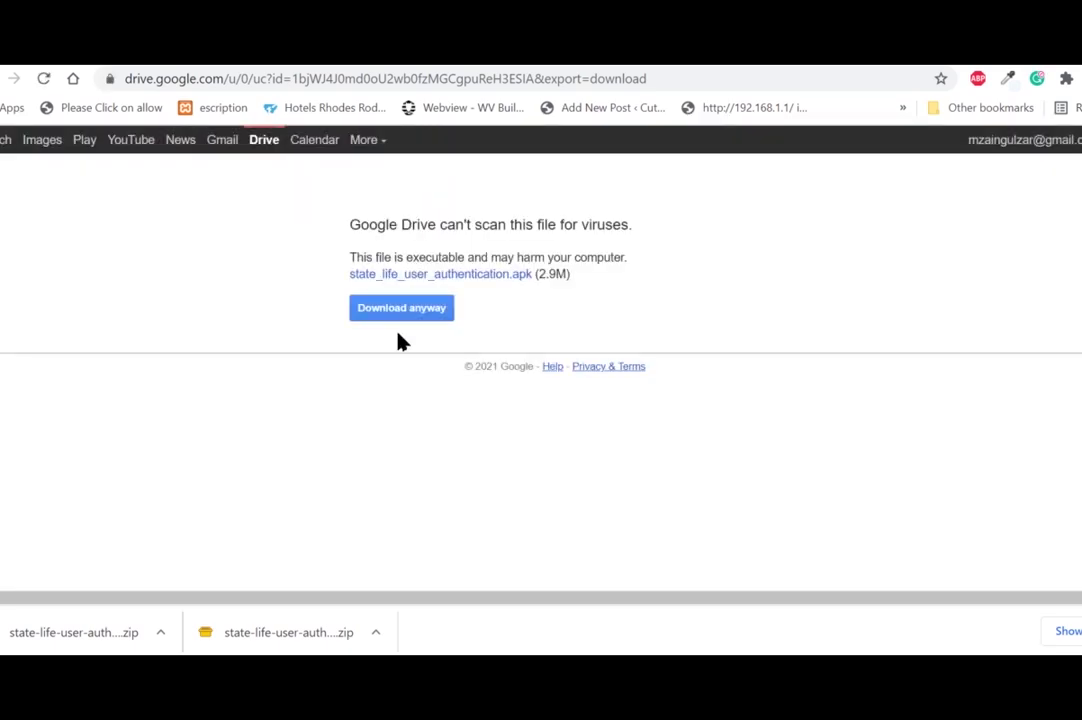
pyautogui.click(413, 316)
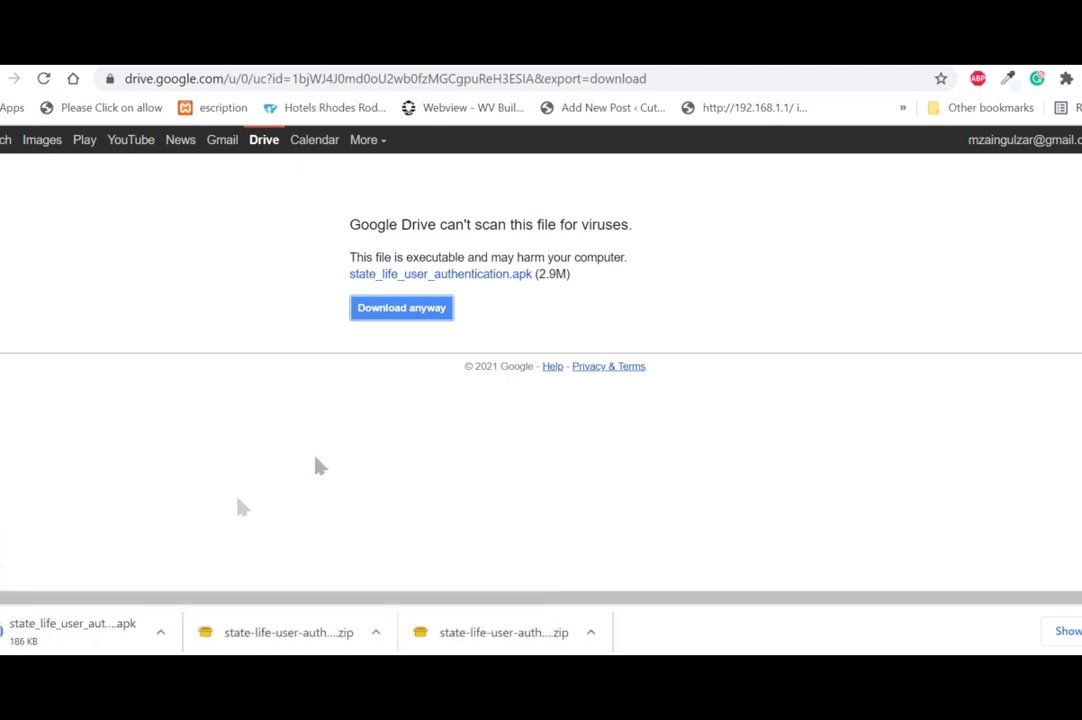
pyautogui.click(161, 632)
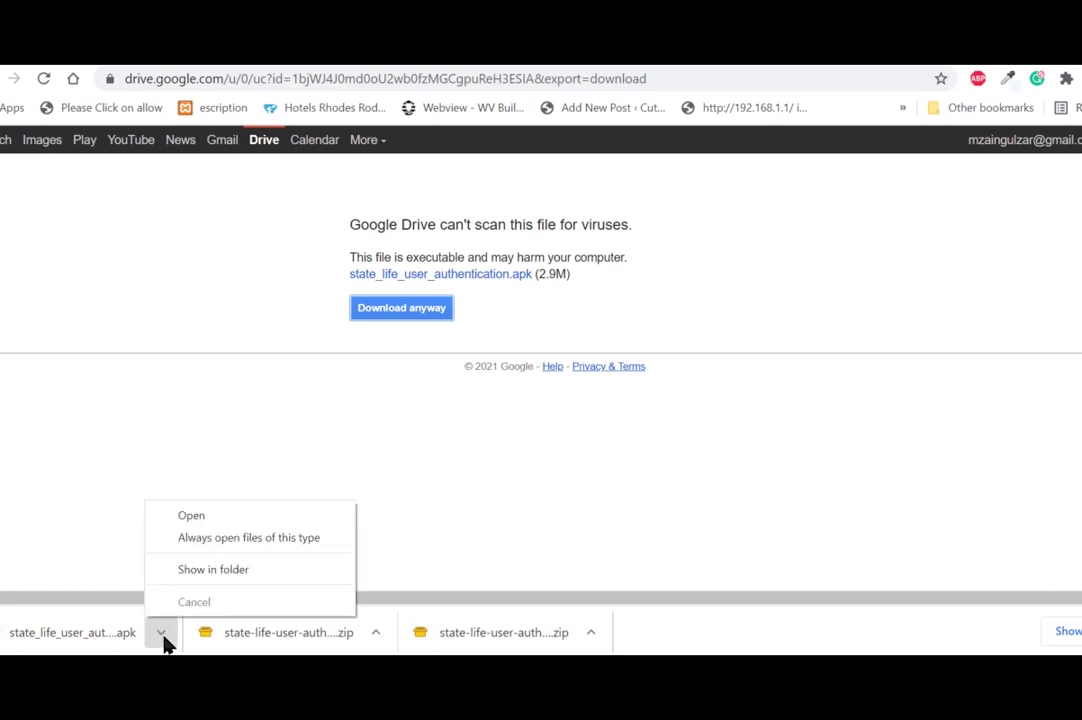
pyautogui.click(223, 577)
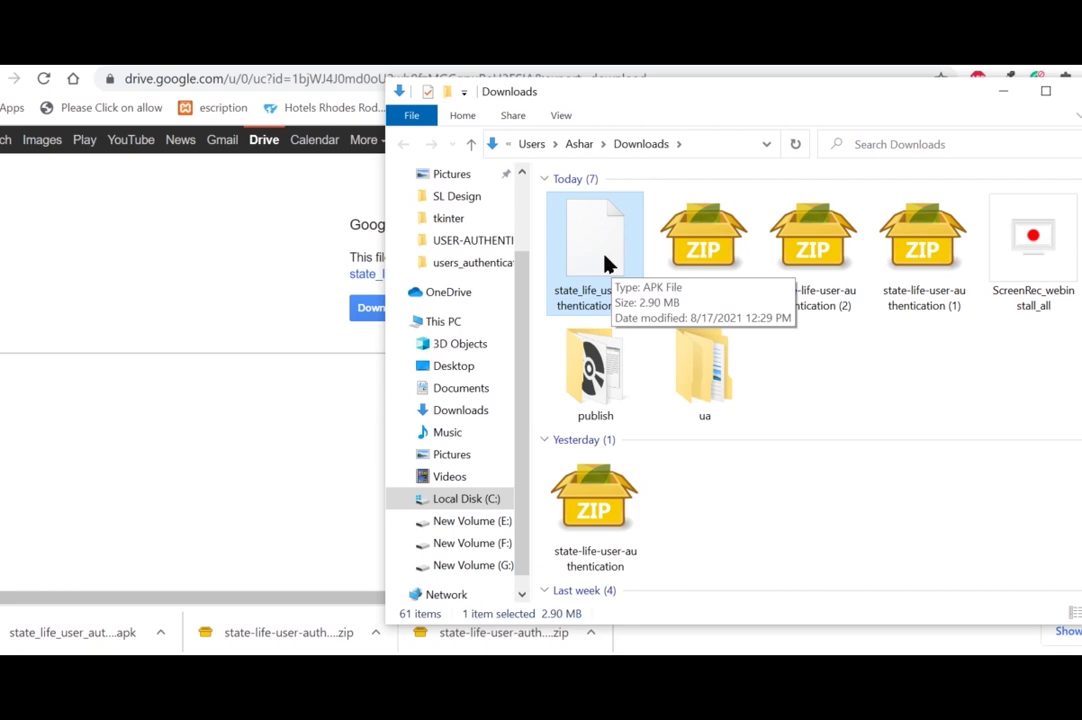
# Place the emulator beside Downloads and drop state_life_user_authentication.apk onto it to install.
pyautogui.moveTo(604, 262); pyautogui.dragTo(702, 625)
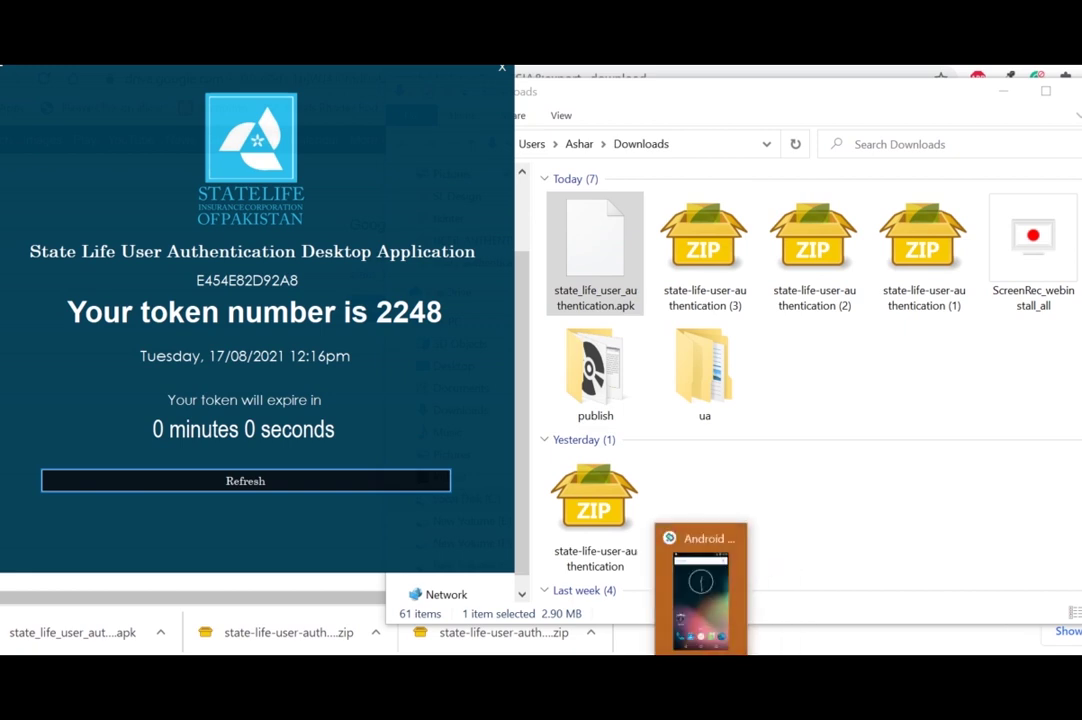
pyautogui.moveTo(518, 112); pyautogui.dragTo(386, 72)
pyautogui.moveTo(600, 250); pyautogui.dragTo(400, 338)
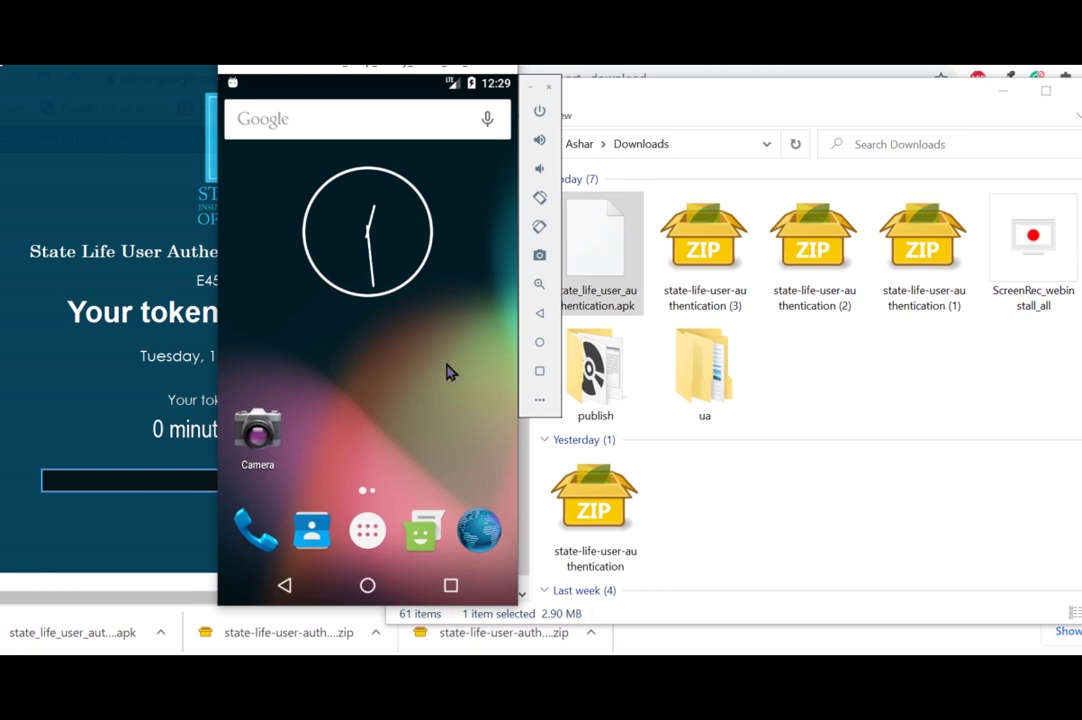
# Launch State Life User Authentication from the app drawer and dismiss the 'has stopped' error.
pyautogui.click(369, 533)
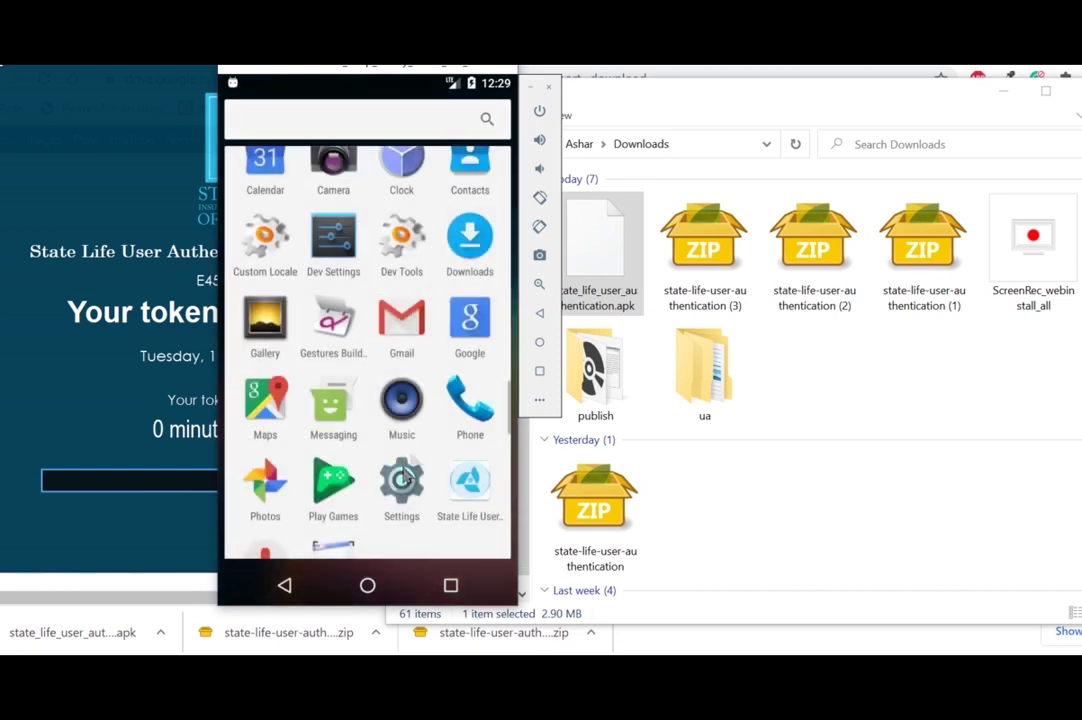
pyautogui.click(472, 489)
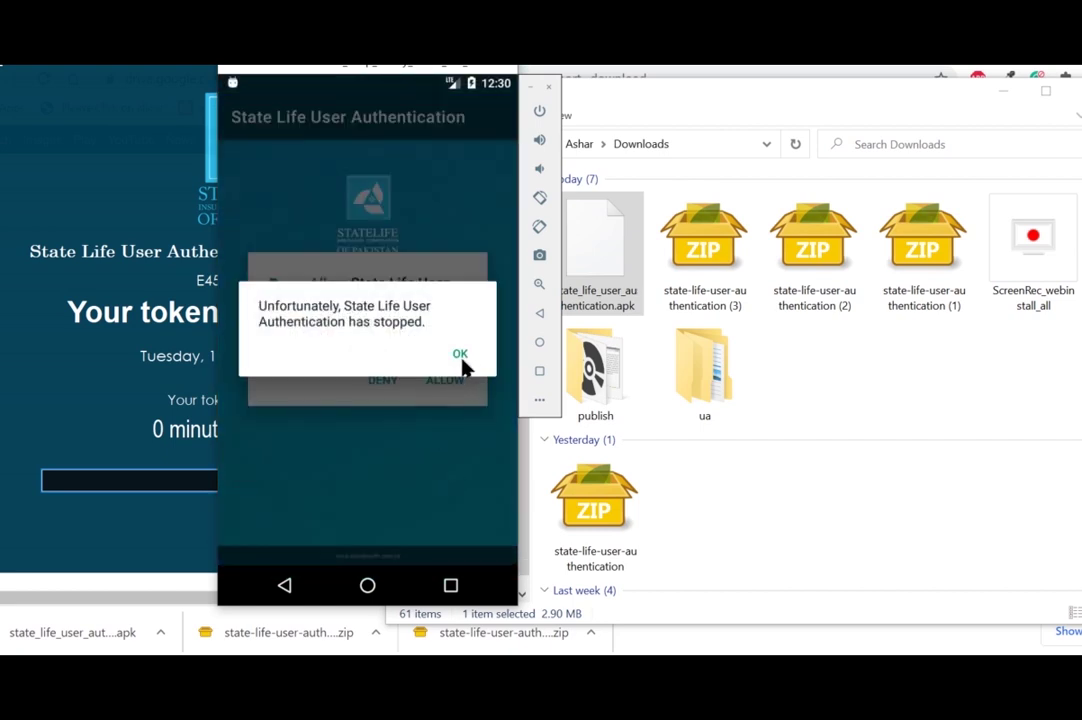
pyautogui.click(461, 356)
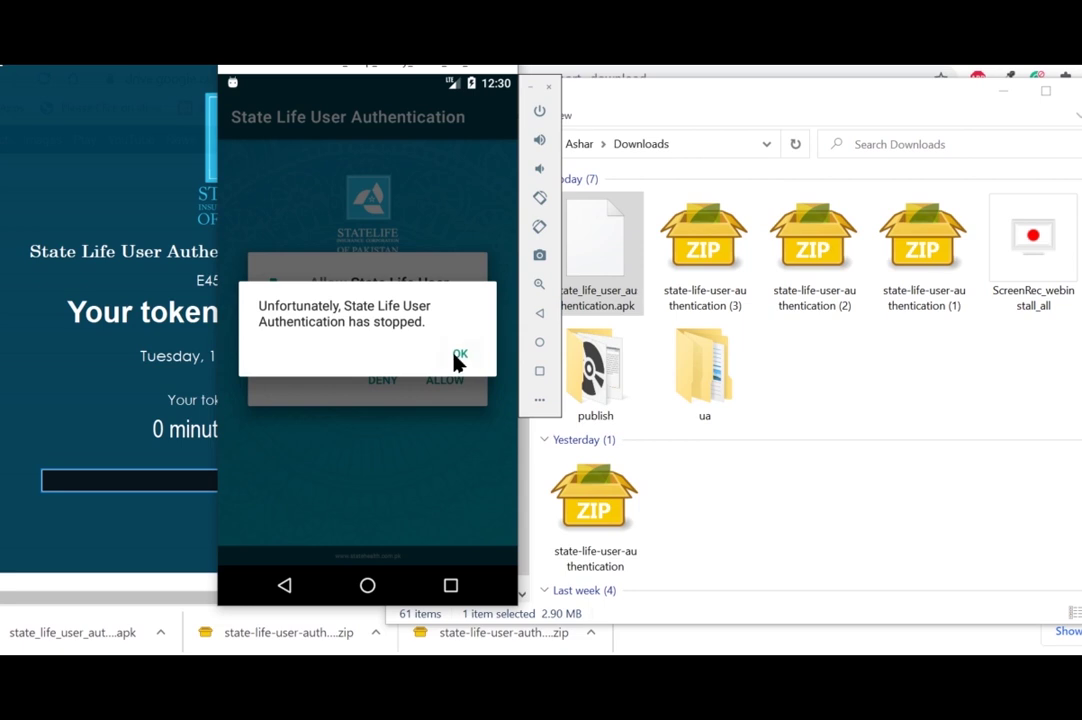